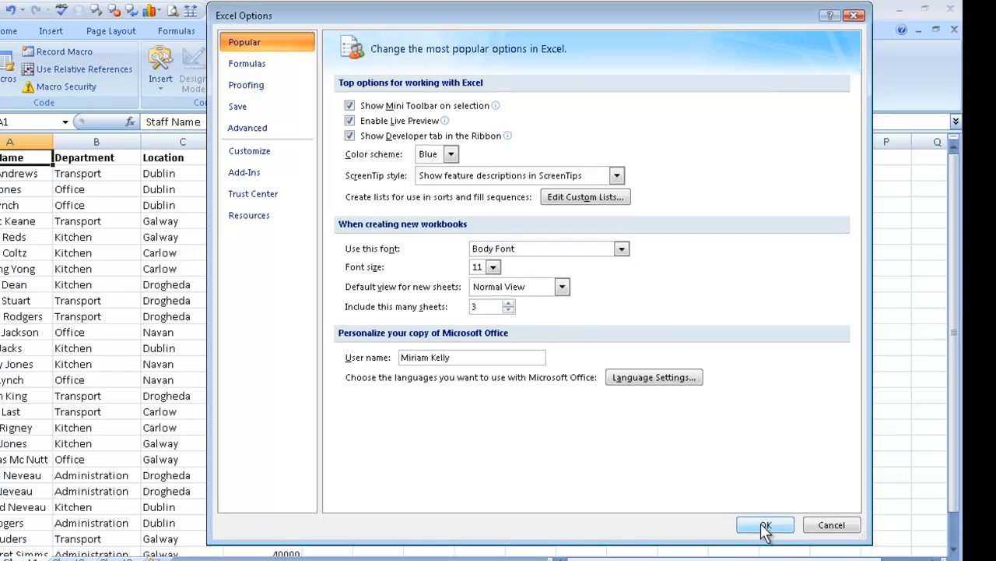
Apply the Excel options with the Developer tab shown in the Ribbon
{"action": "left_click", "coordinate": [765, 527]}
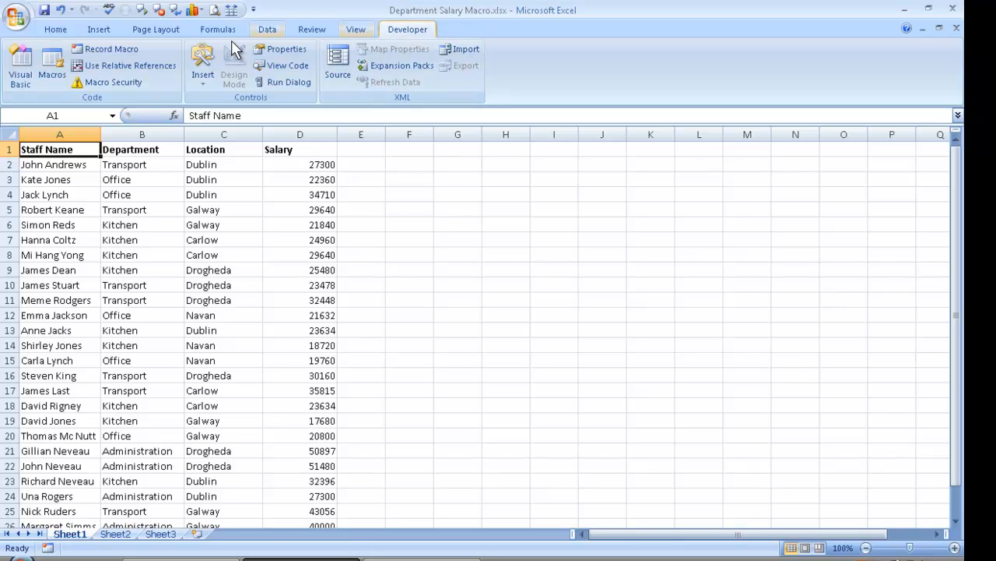
Set up a macro recording named Department Salary with shortcut letter d, stored in This Workbook
{"action": "left_click", "coordinate": [105, 49]}
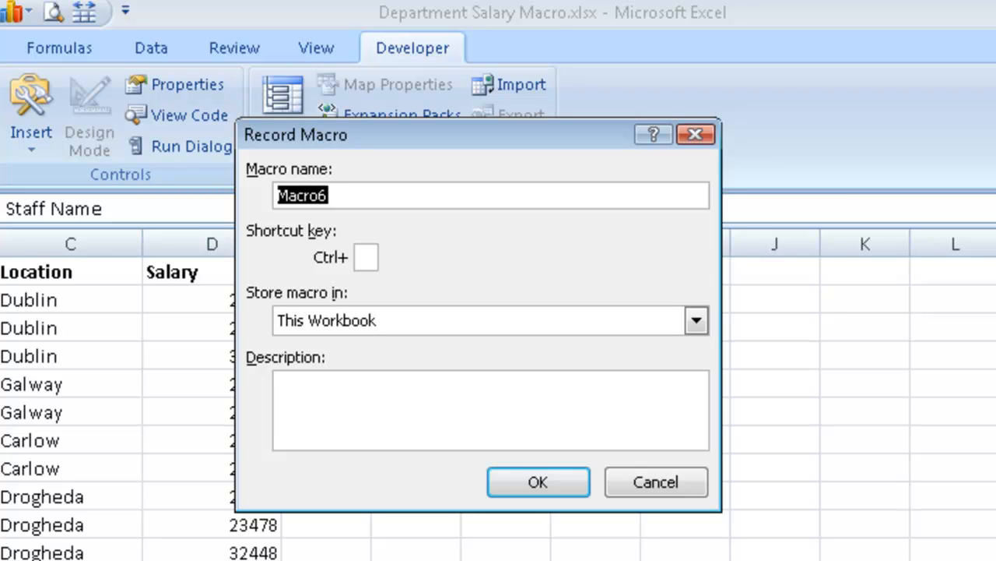
{"action": "type", "text": "De"}
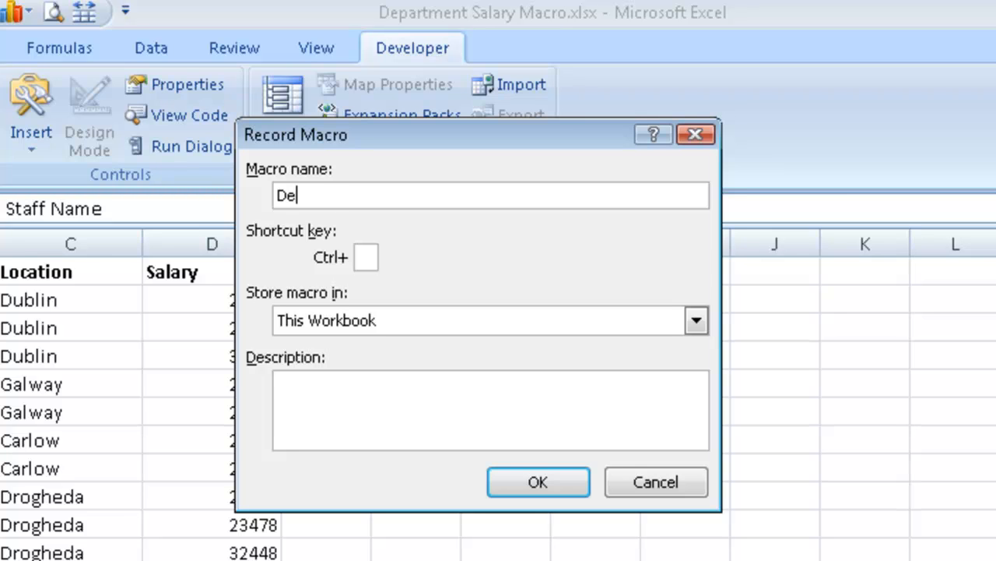
{"action": "type", "text": "partment Salary"}
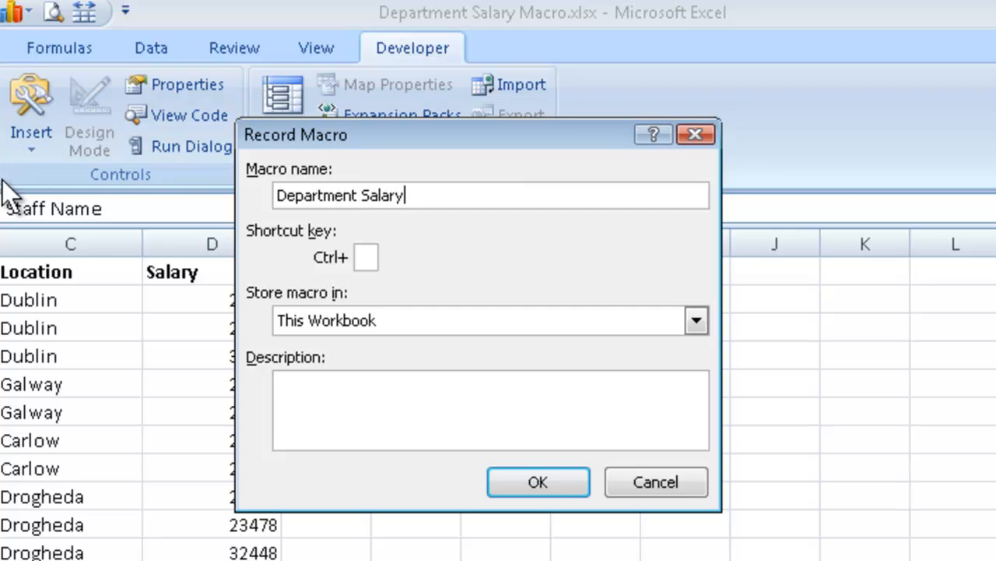
{"action": "left_click", "coordinate": [365, 257]}
{"action": "type", "text": "d"}
{"action": "left_click", "coordinate": [697, 320]}
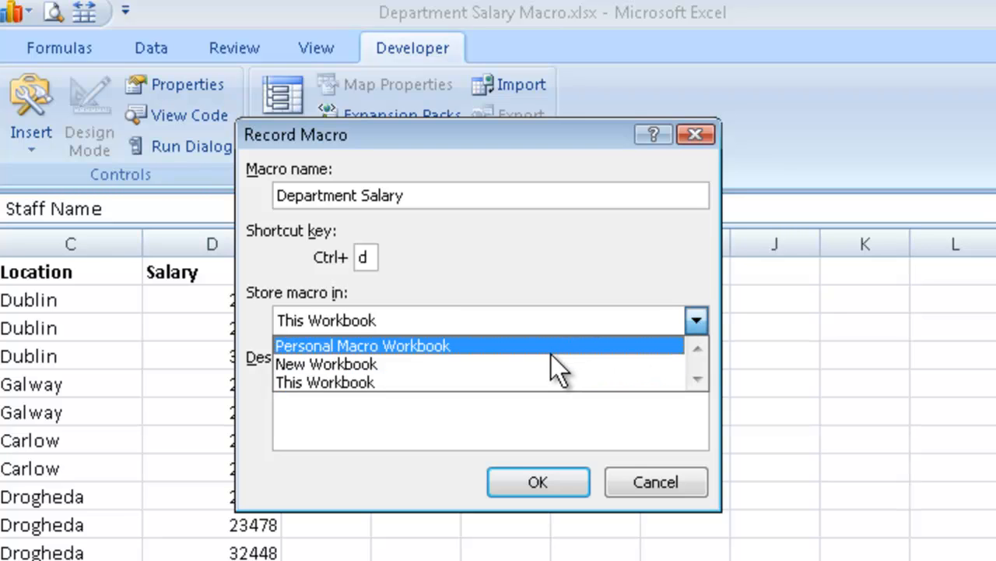
{"action": "left_click", "coordinate": [695, 318]}
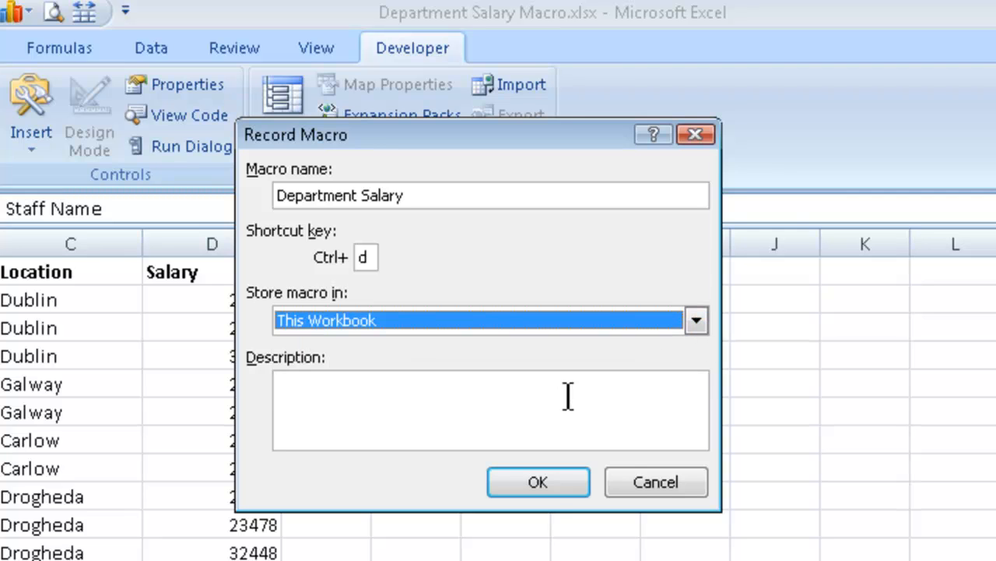
{"action": "left_click", "coordinate": [539, 483]}
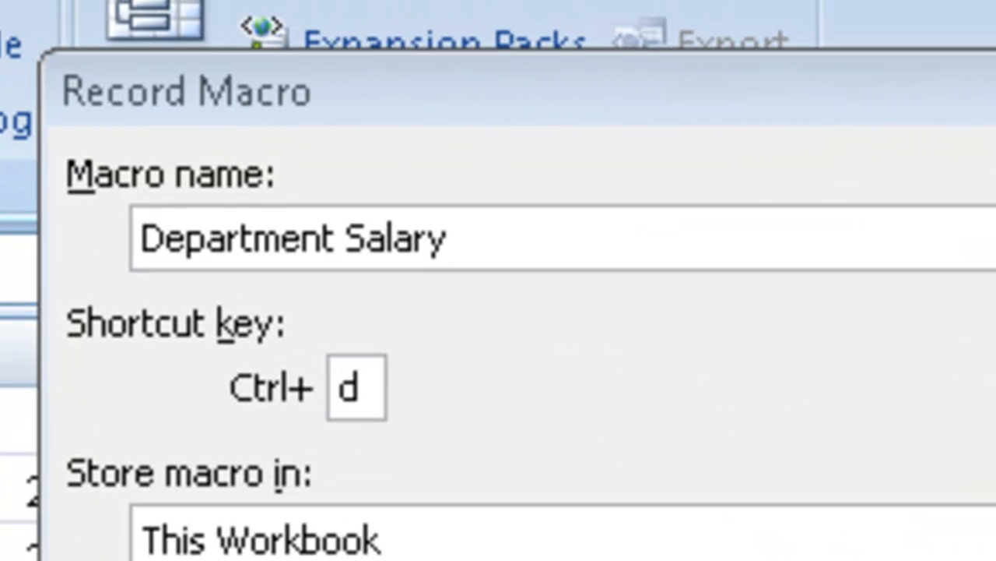
{"action": "key", "text": "Return"}
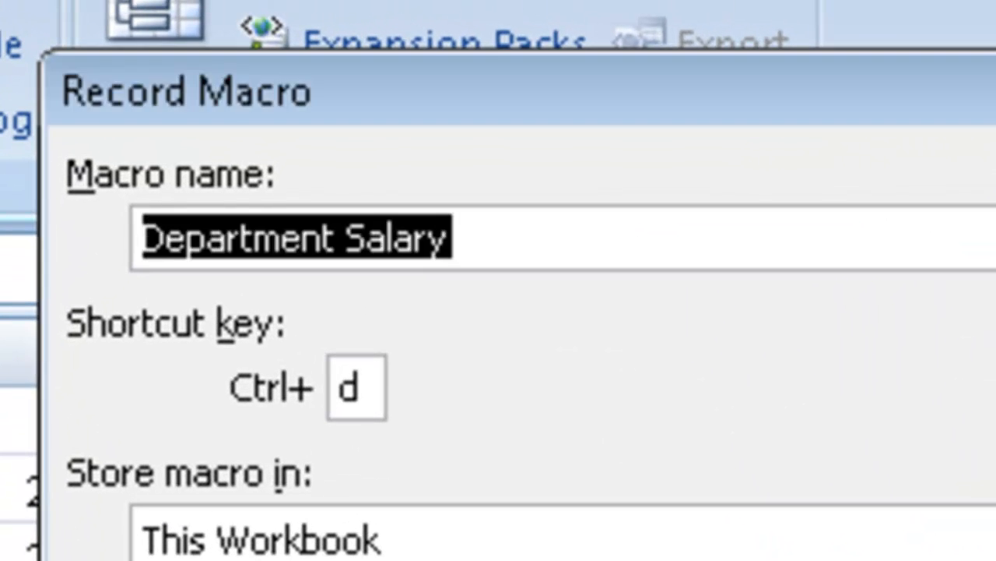
Rename the macro DepartmentSalary without a space and start recording it
{"action": "left_click", "coordinate": [483, 237]}
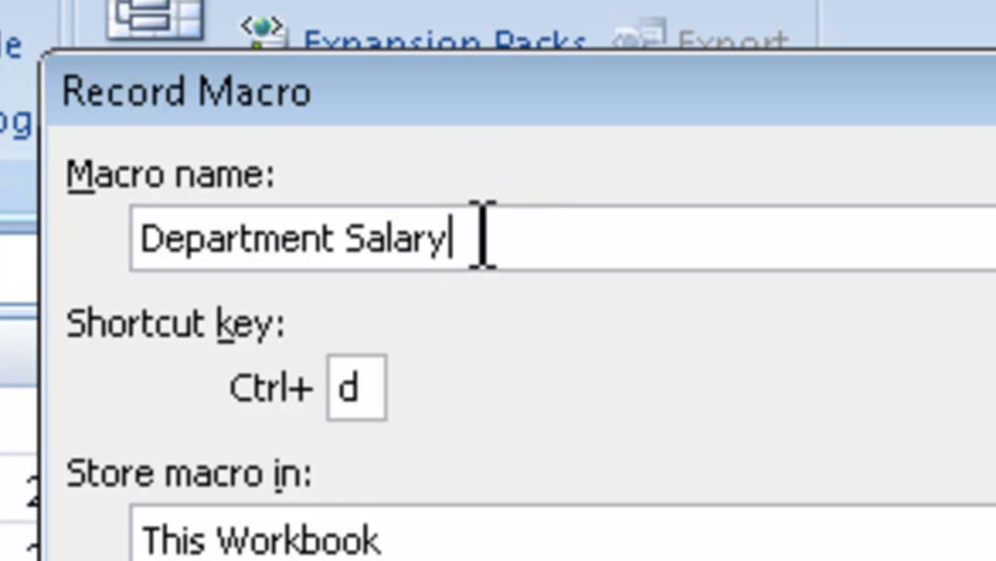
{"action": "key", "text": "BackSpace"}
{"action": "key", "text": "BackSpace"}
{"action": "key", "text": "BackSpace"}
{"action": "key", "text": "BackSpace"}
{"action": "key", "text": "BackSpace"}
{"action": "key", "text": "BackSpace"}
{"action": "key", "text": "BackSpace"}
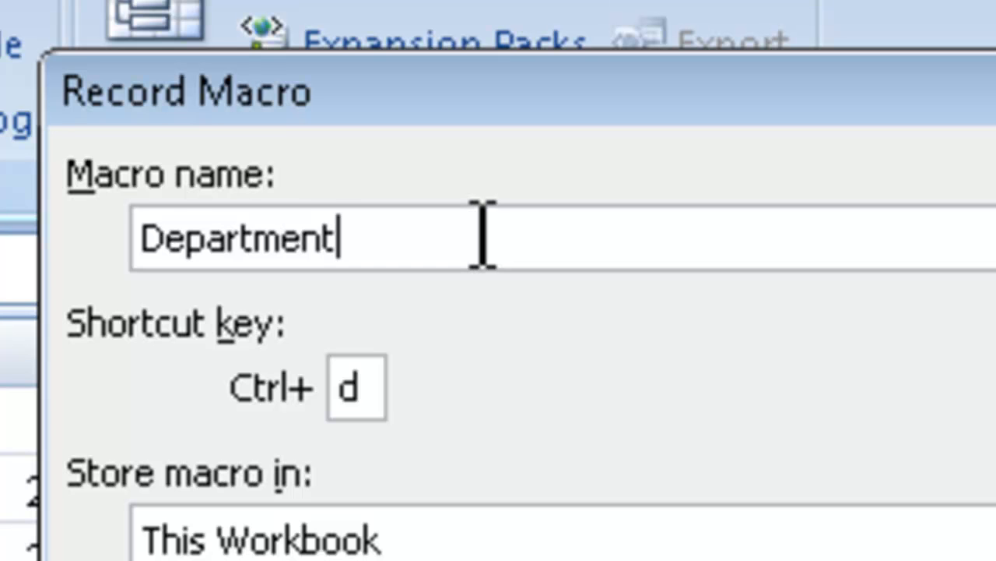
{"action": "type", "text": "Salary"}
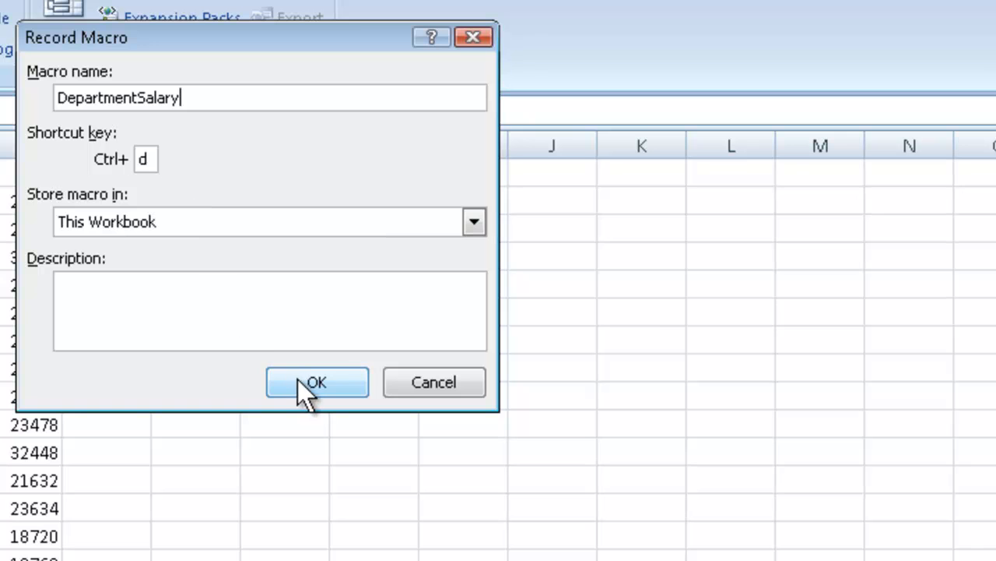
{"action": "left_click", "coordinate": [302, 380]}
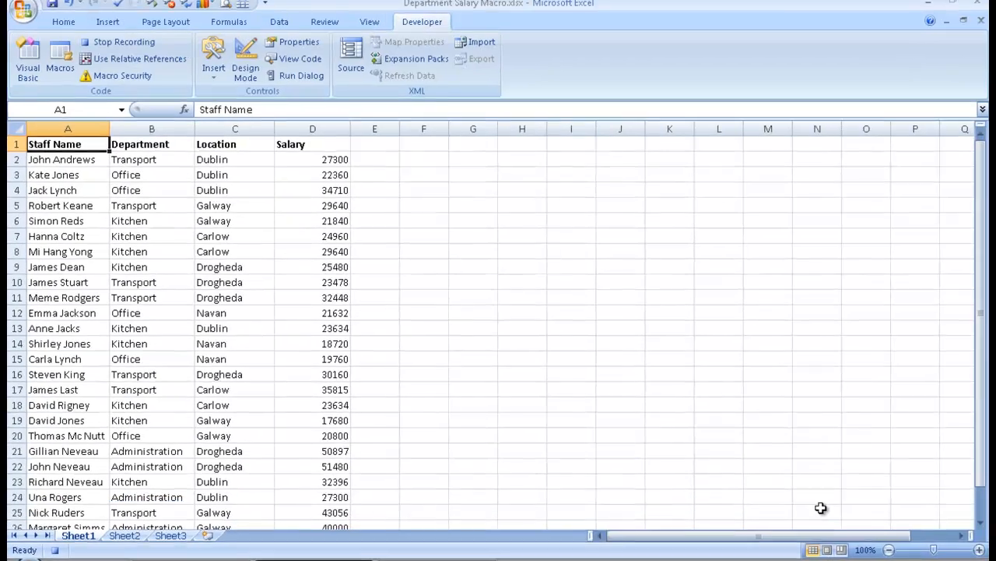
Sort the whole staff table by Department from A to Z
{"action": "left_click", "coordinate": [973, 550]}
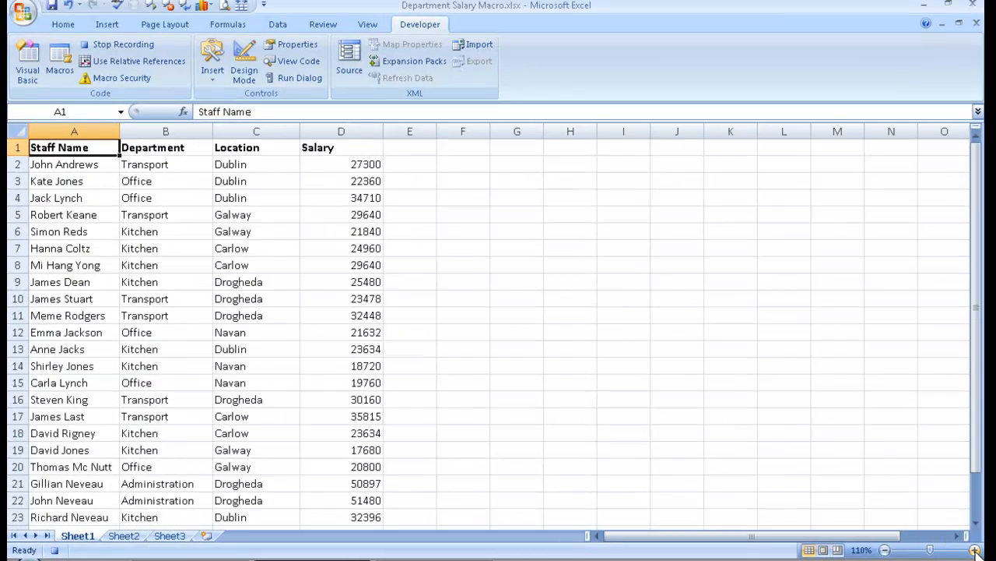
{"action": "left_click", "coordinate": [973, 550]}
{"action": "left_click", "coordinate": [974, 549]}
{"action": "left_click", "coordinate": [973, 550]}
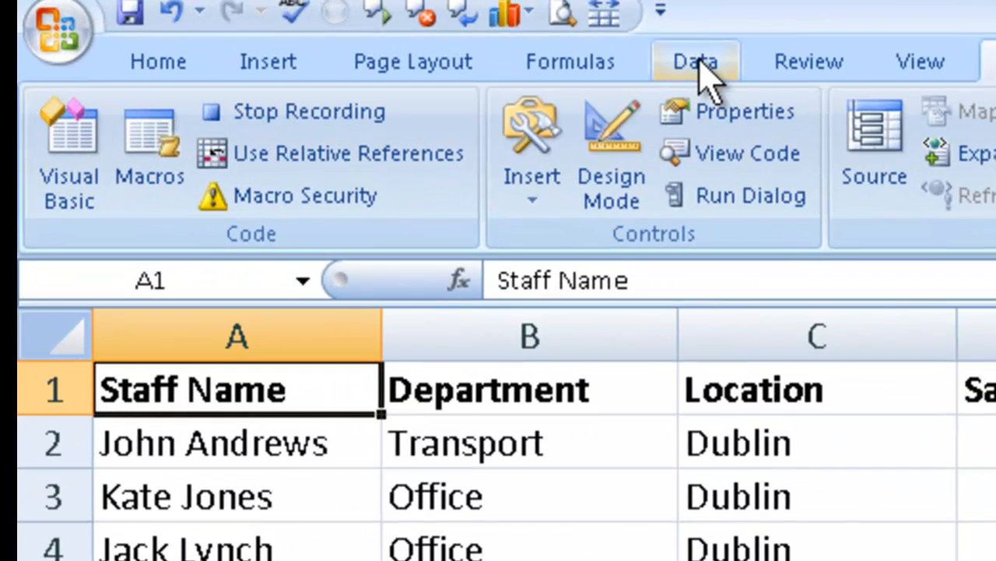
{"action": "left_click", "coordinate": [700, 66]}
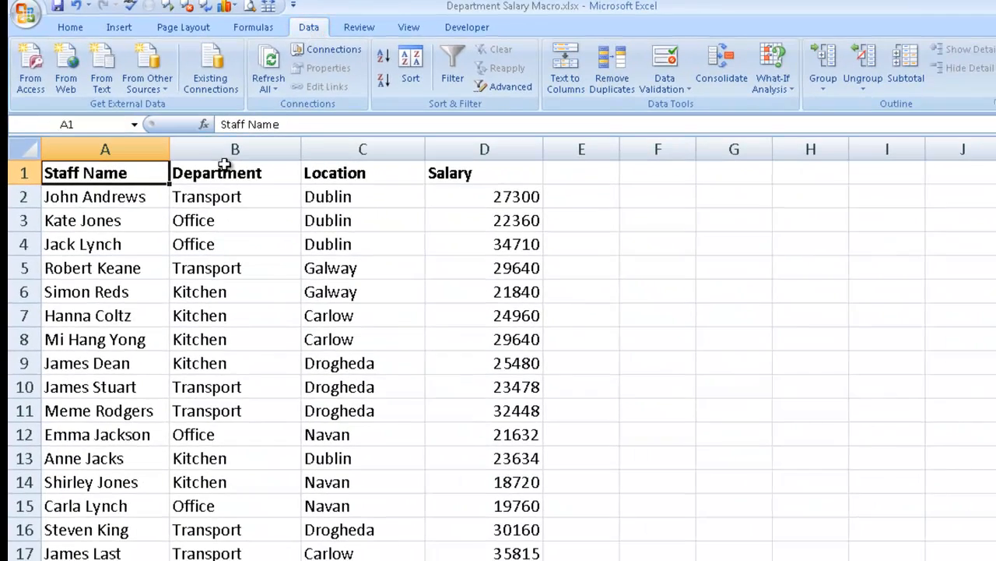
{"action": "left_click", "coordinate": [226, 151]}
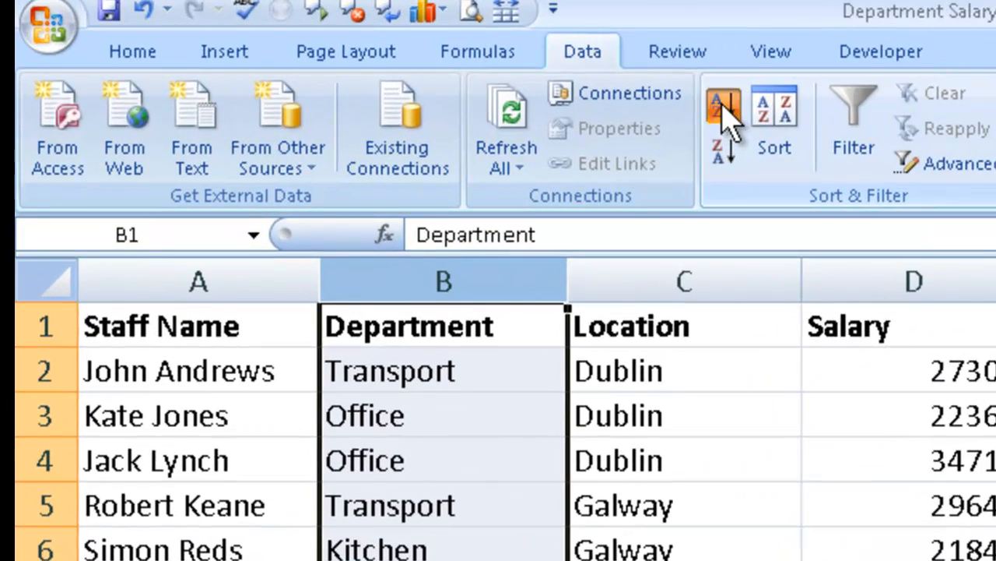
{"action": "left_click", "coordinate": [724, 112]}
{"action": "left_click", "coordinate": [745, 329]}
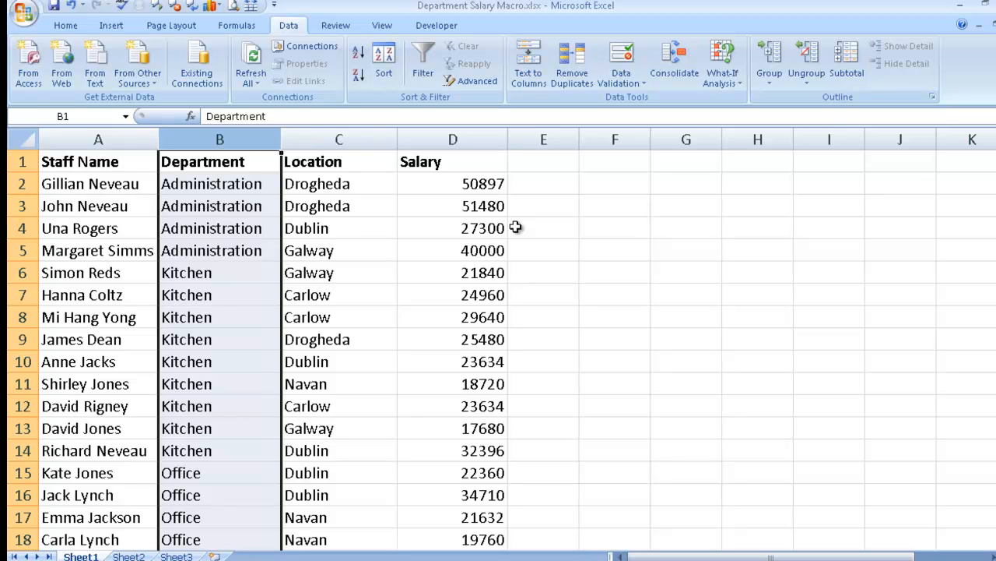
Try to add subtotals while blank cell F3 outside the staff table is selected
{"action": "left_click", "coordinate": [630, 206]}
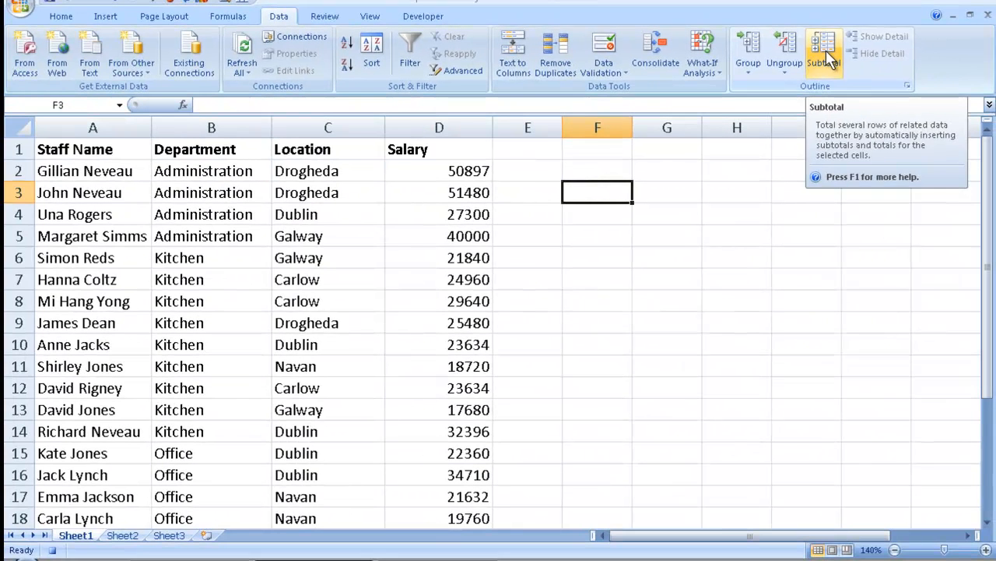
{"action": "left_click", "coordinate": [666, 140]}
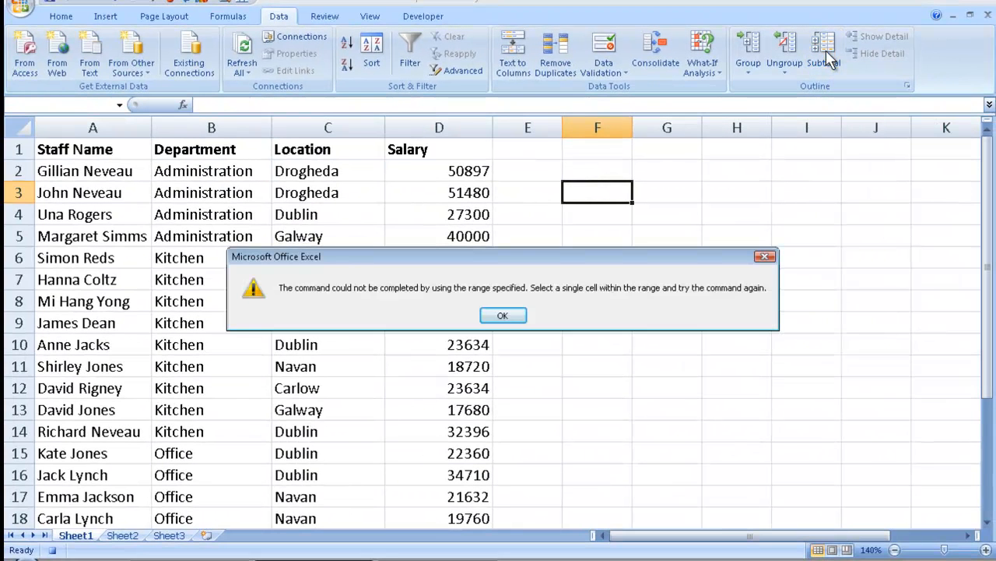
{"action": "left_click", "coordinate": [504, 317]}
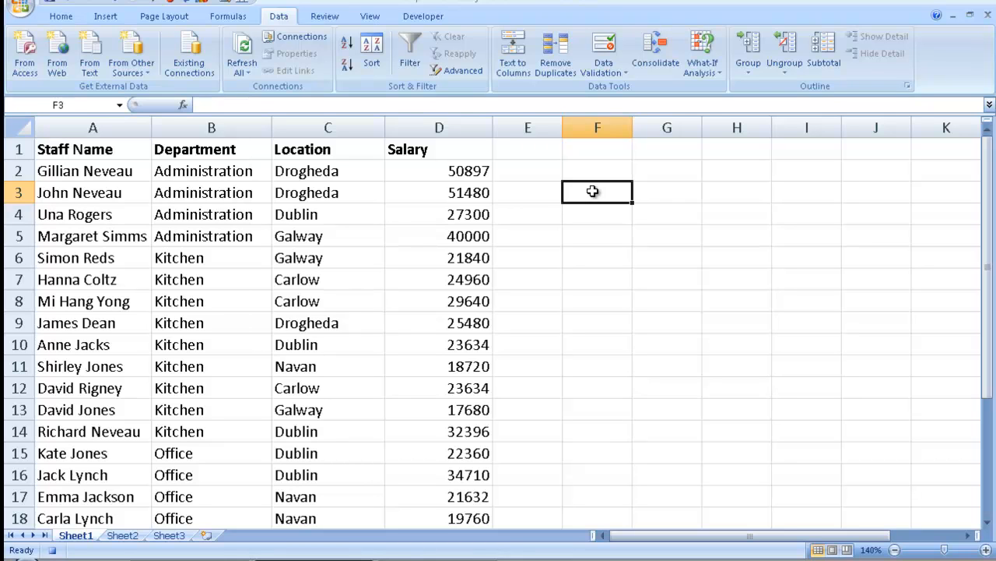
Add subtotals to the staff table from cell A1, summing Salary at each change in Department
{"action": "left_click", "coordinate": [98, 150]}
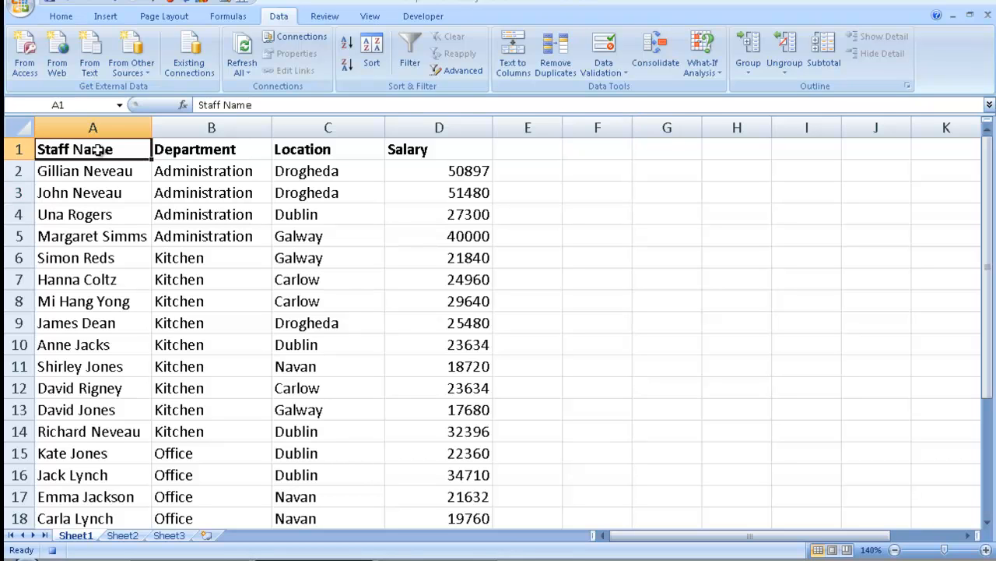
{"action": "left_click", "coordinate": [828, 48]}
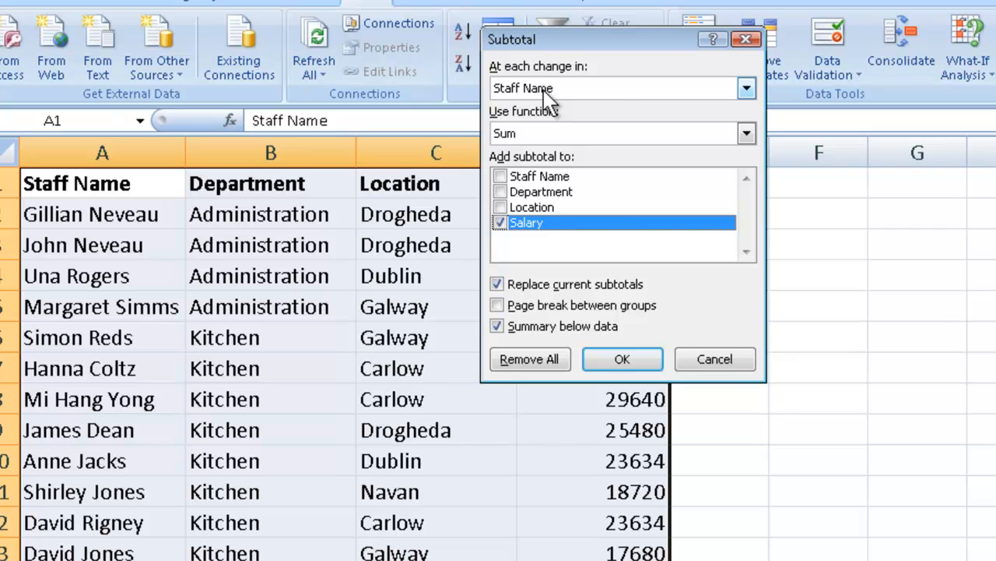
{"action": "left_click", "coordinate": [745, 89]}
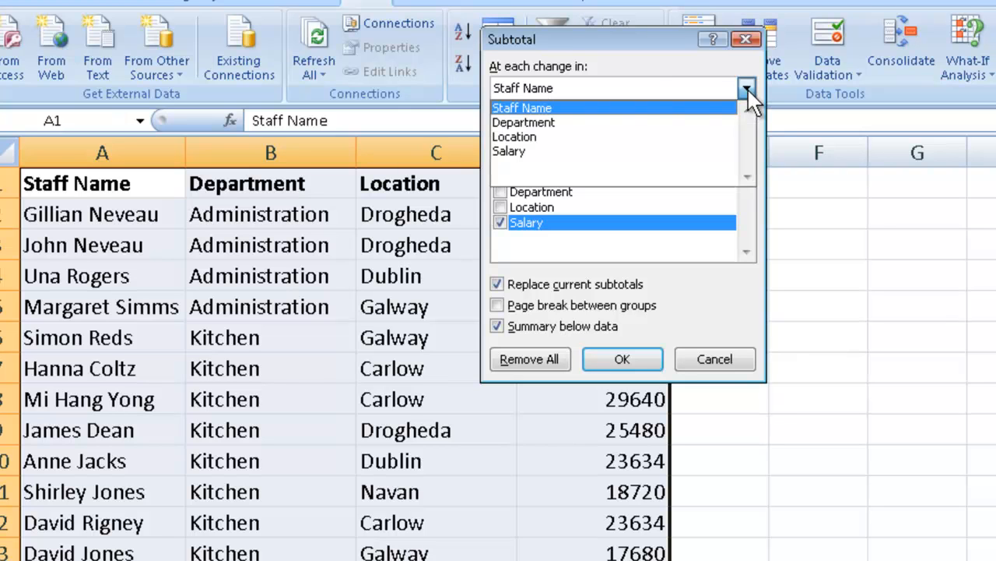
{"action": "left_click", "coordinate": [637, 123]}
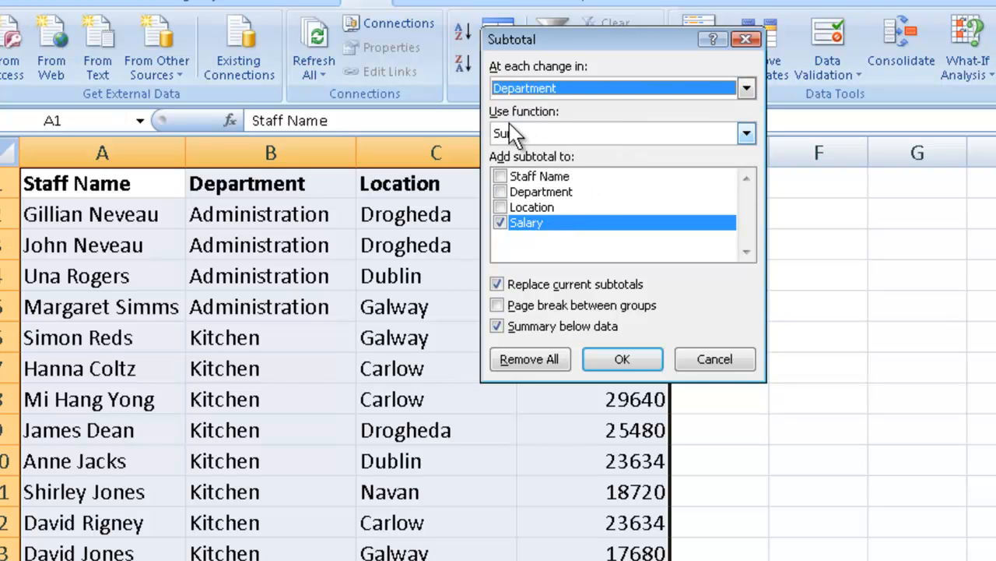
{"action": "left_click", "coordinate": [746, 135]}
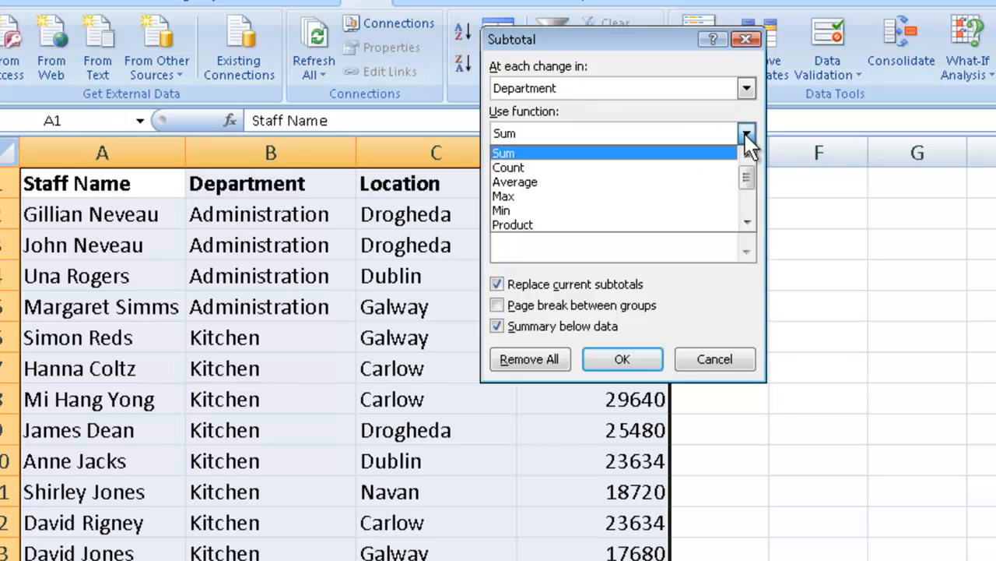
{"action": "left_click", "coordinate": [746, 135]}
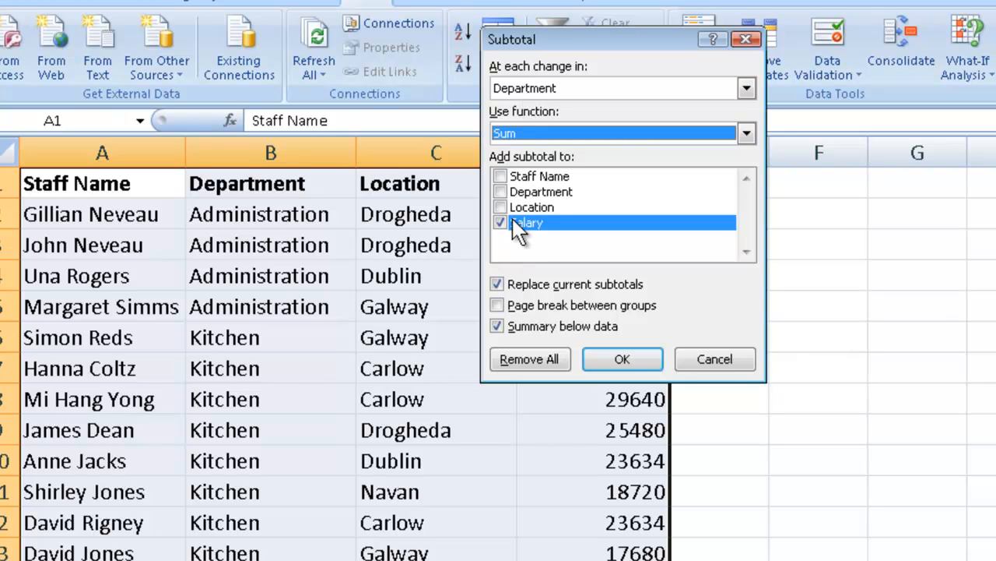
{"action": "left_click", "coordinate": [622, 359]}
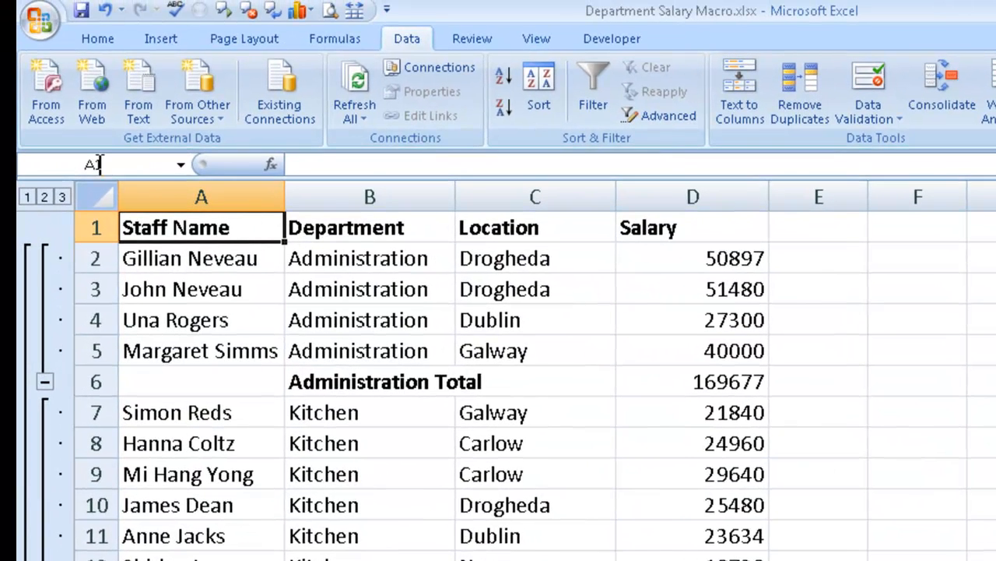
Collapse the subtotalled table to outline level 2 and stop recording the macro
{"action": "left_click", "coordinate": [44, 197]}
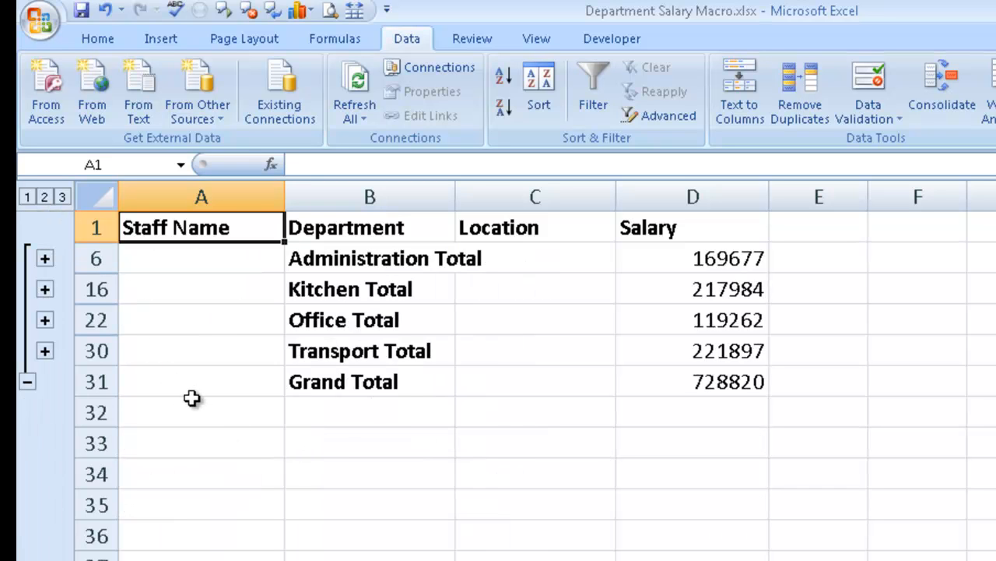
{"action": "left_click", "coordinate": [615, 43]}
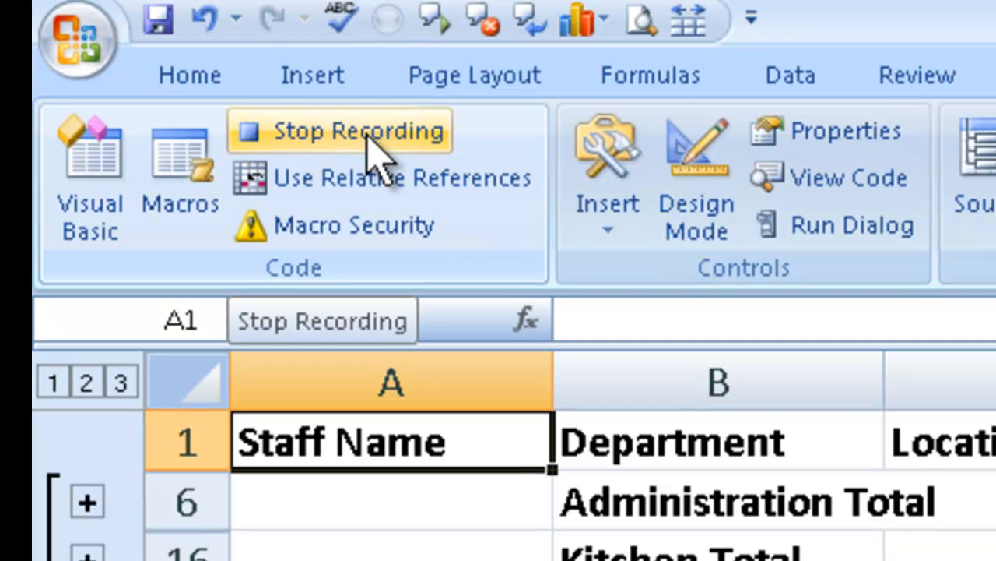
{"action": "left_click", "coordinate": [189, 67]}
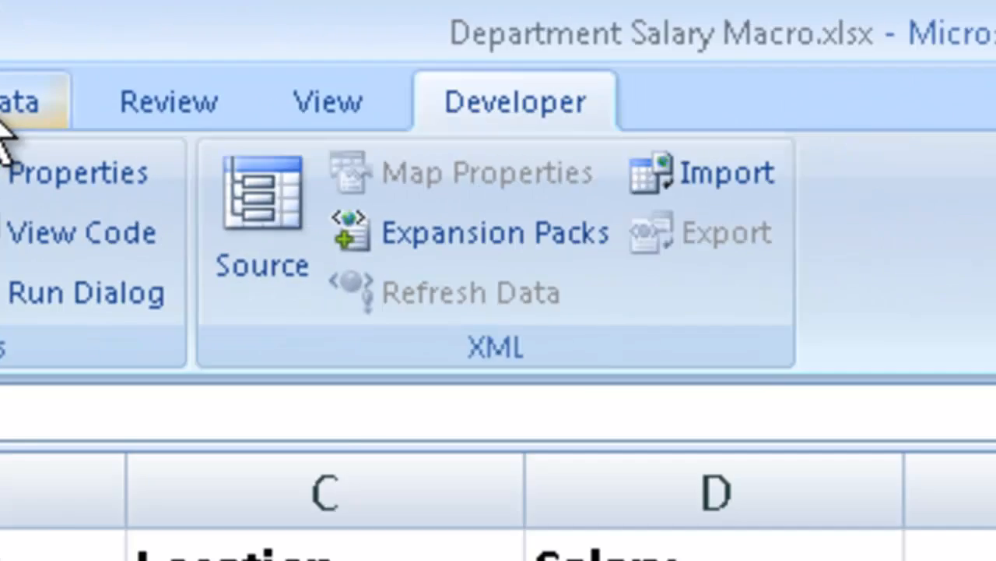
Remove all subtotals from the staff table
{"action": "left_click", "coordinate": [724, 187]}
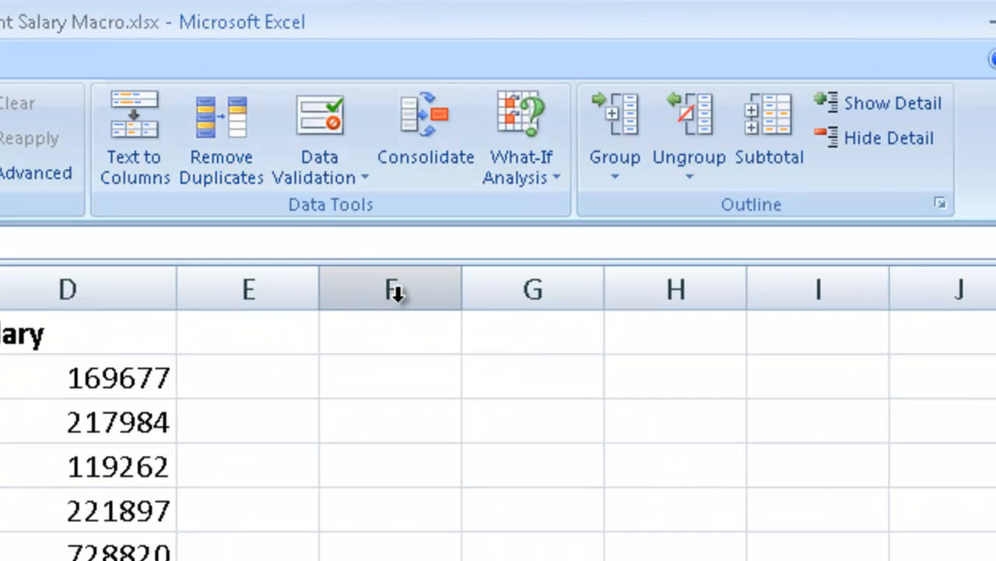
{"action": "left_click", "coordinate": [775, 116]}
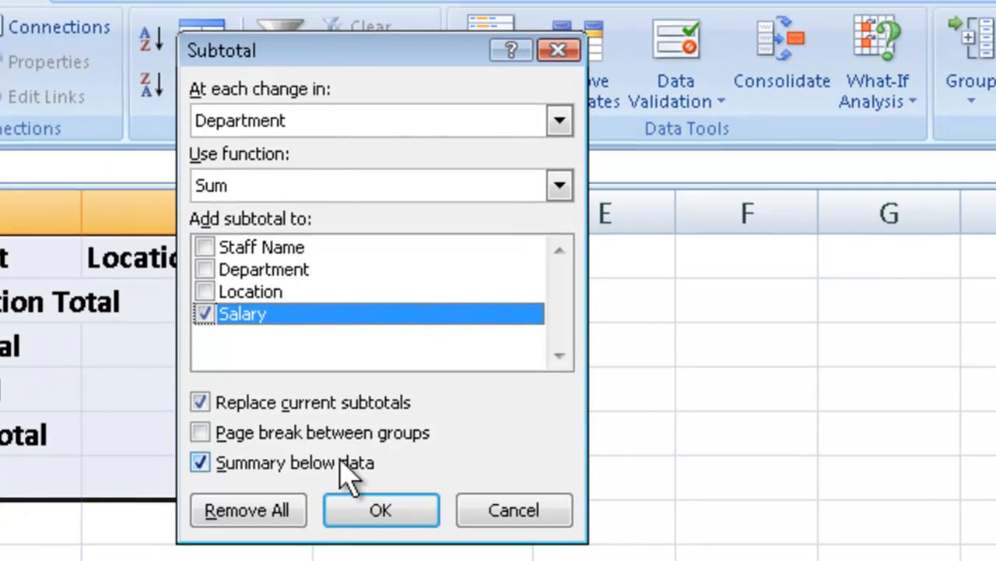
{"action": "left_click", "coordinate": [271, 513]}
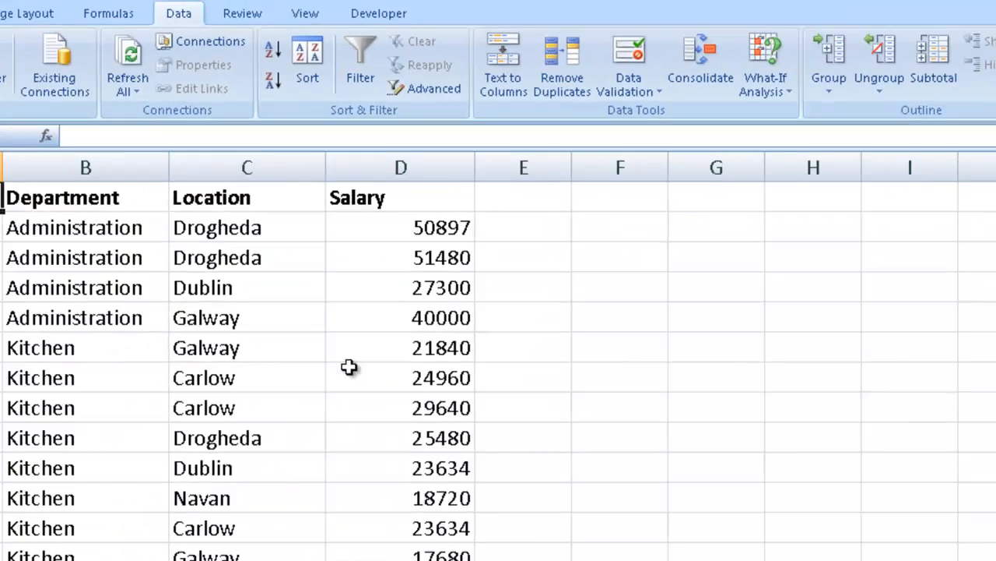